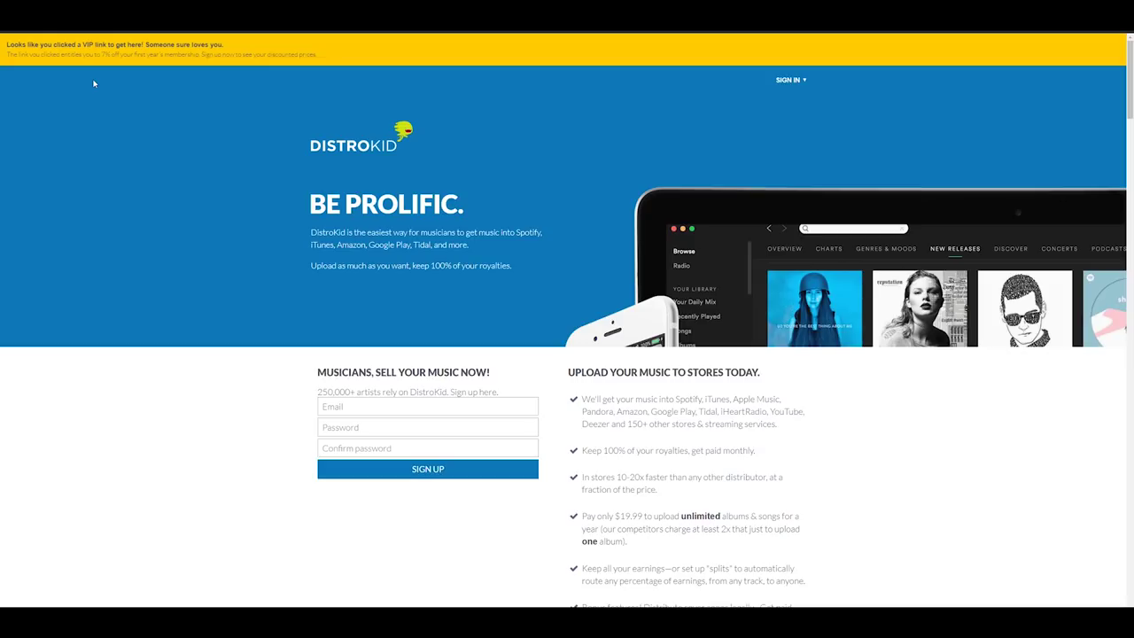
# Scroll down to the Musician, Musician Plus and Label plan pricing.
pyautogui.scroll(-3, 94, 83)
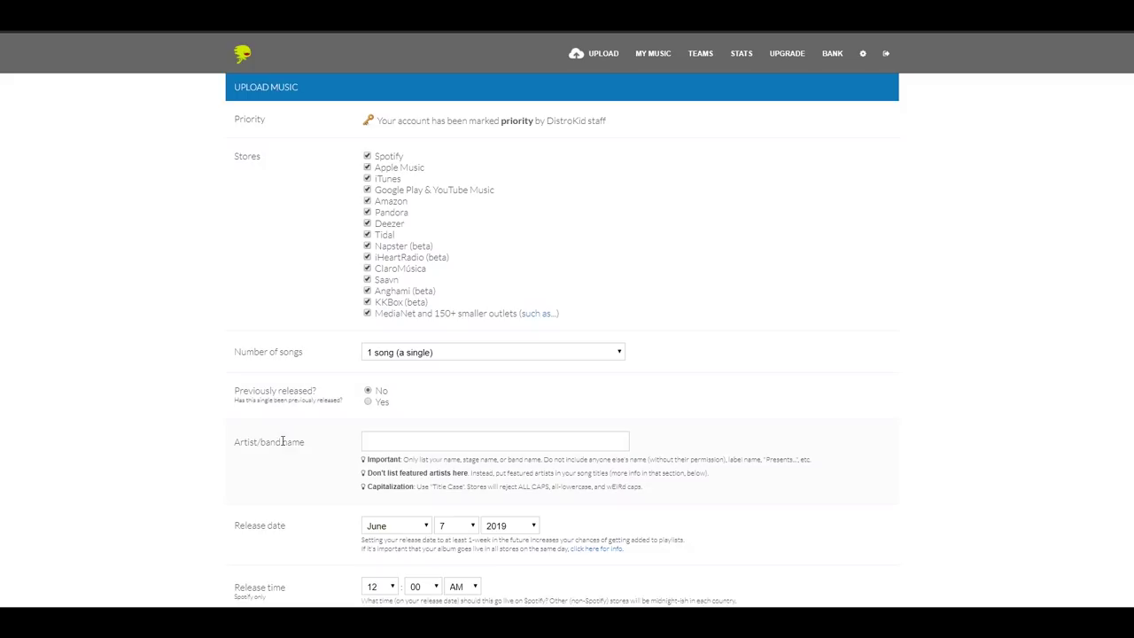
# Enter inKontrast as the artist name so its Apple Music and Spotify matches load.
pyautogui.click(450, 441)
pyautogui.write('in')
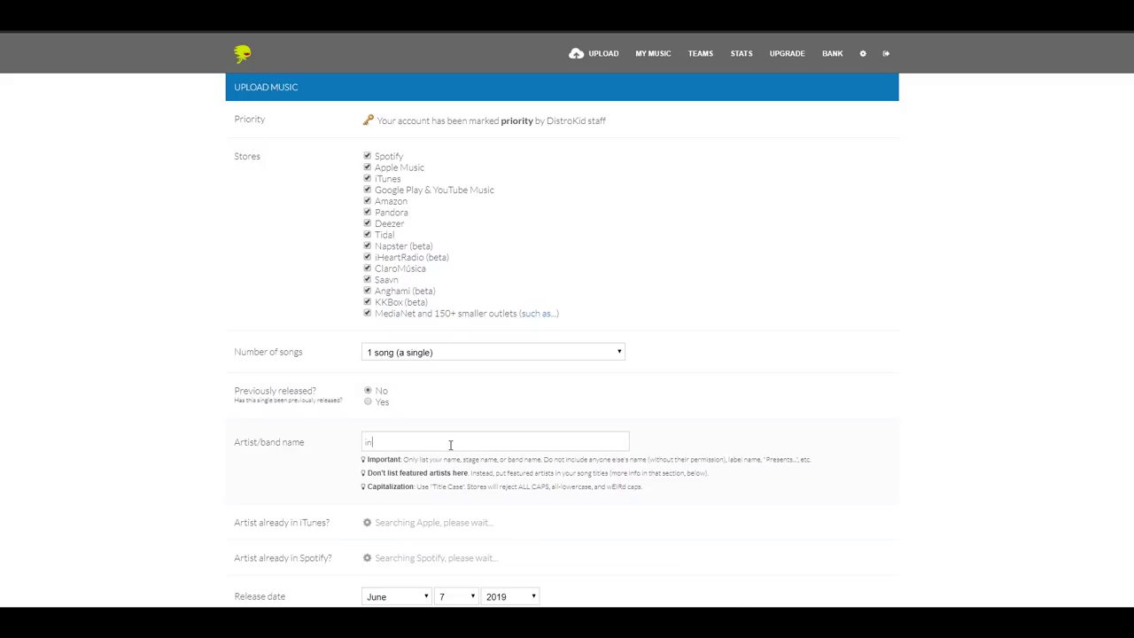
pyautogui.write('Kontrast')
pyautogui.click(841, 433)
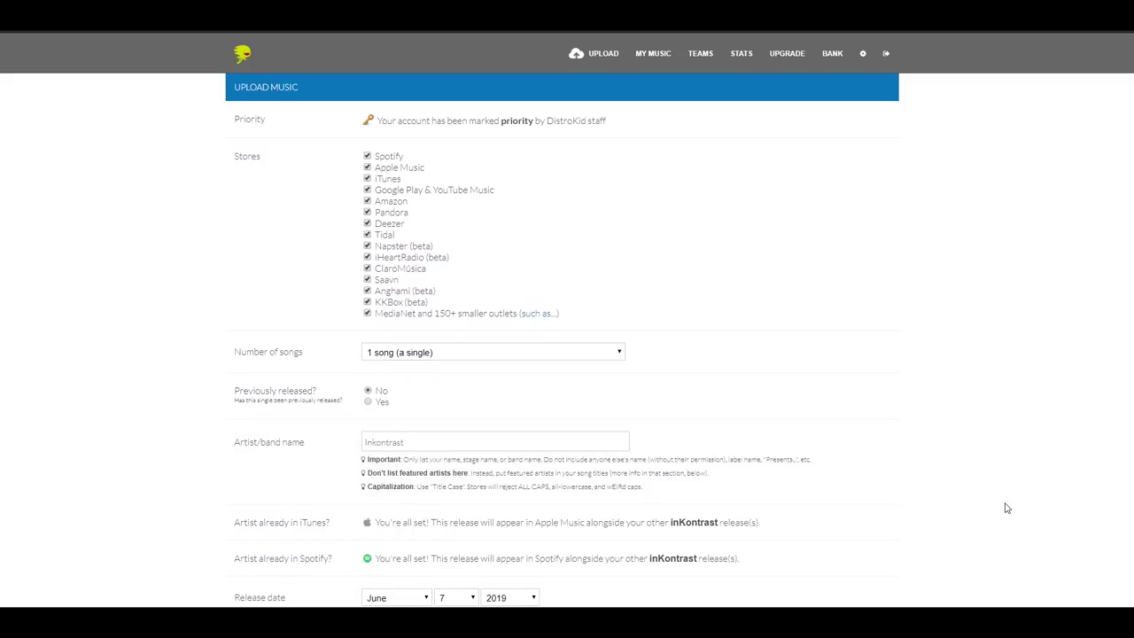
pyautogui.scroll(-2, 1006, 507)
pyautogui.scroll(-2, 880, 542)
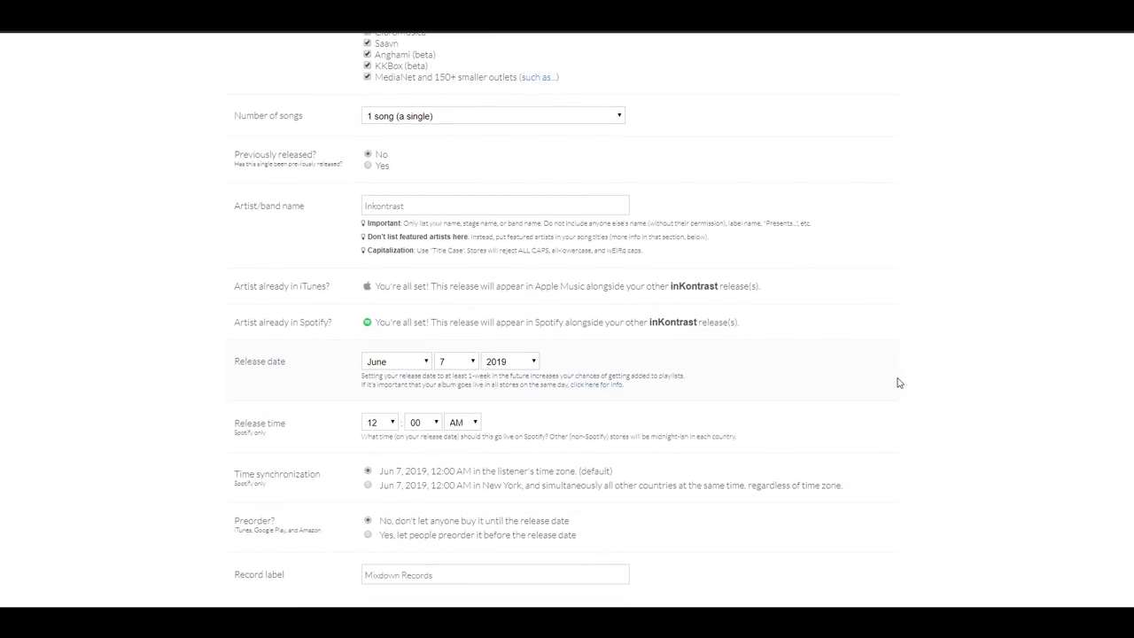
pyautogui.scroll(-1, 897, 383)
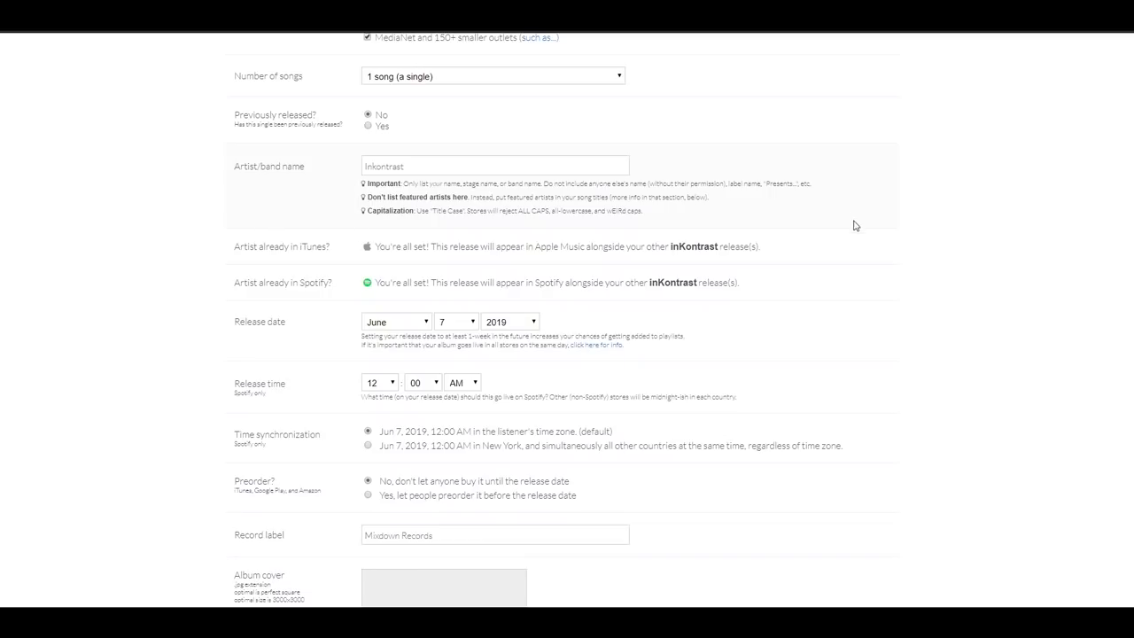
pyautogui.scroll(-1, 939, 279)
pyautogui.scroll(-1, 962, 263)
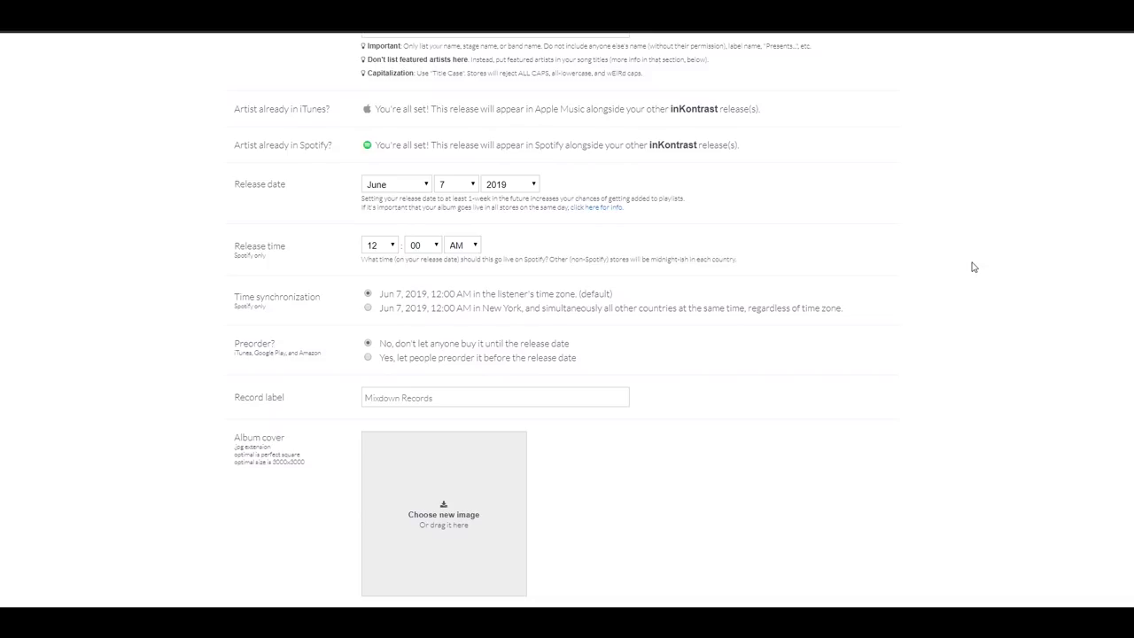
pyautogui.scroll(-1, 966, 266)
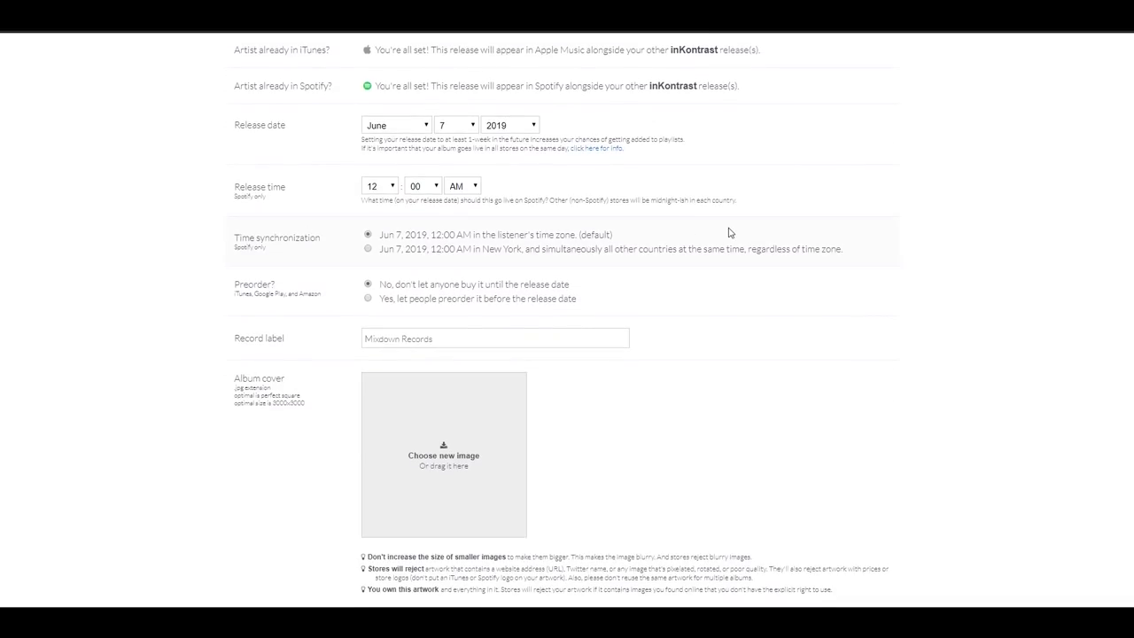
pyautogui.scroll(-1, 807, 238)
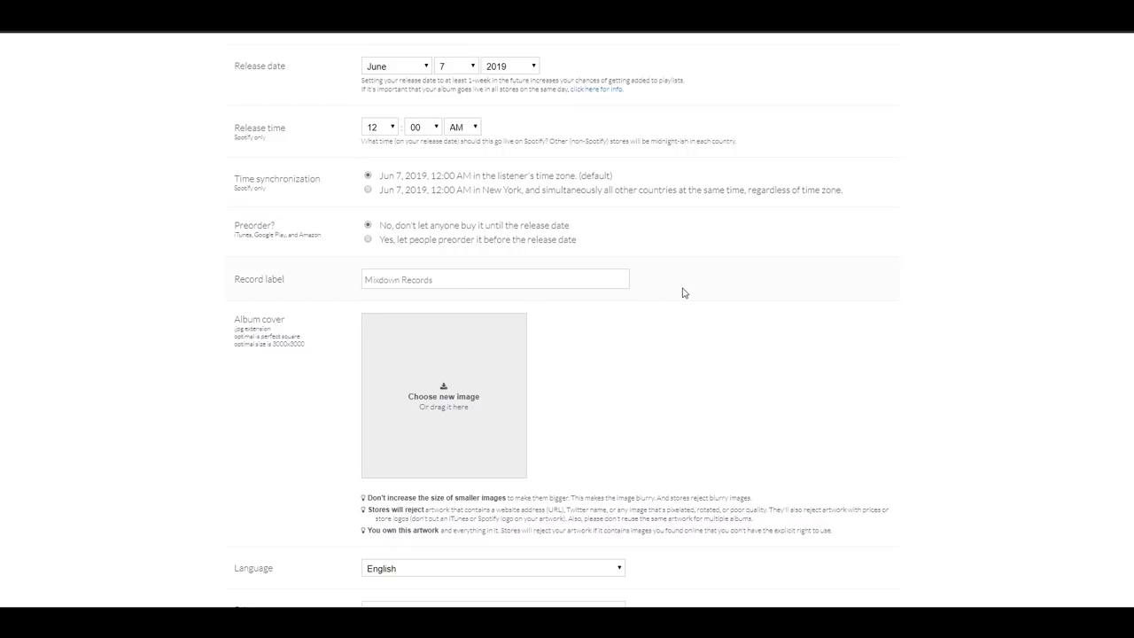
# Upload the Alternative Way artwork as the album cover.
pyautogui.moveTo(682, 292); pyautogui.dragTo(445, 399)
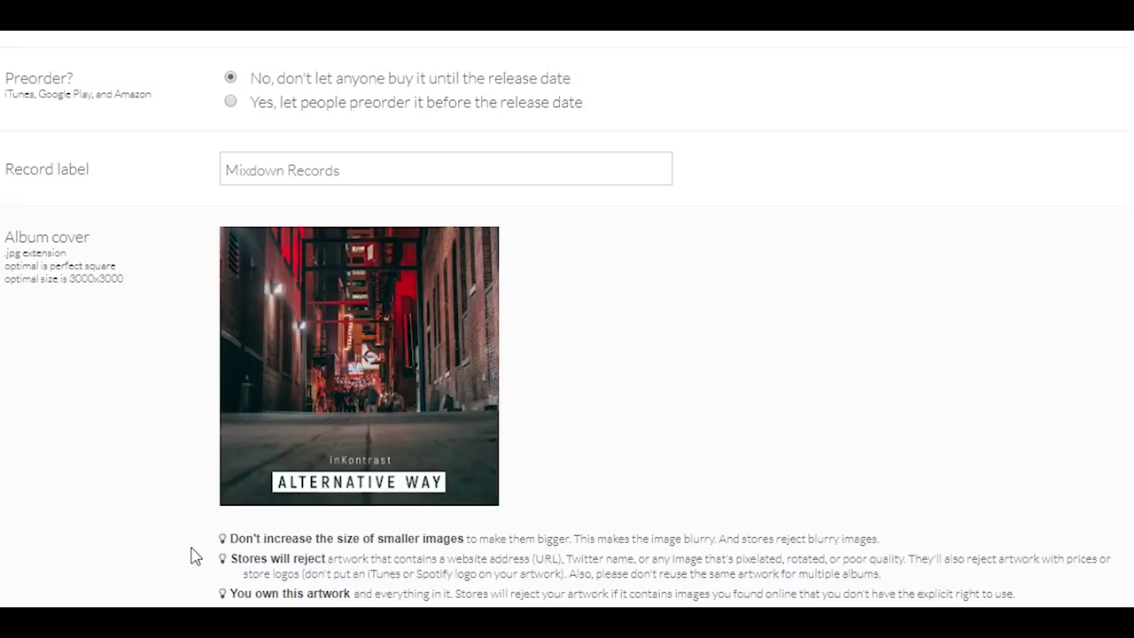
pyautogui.scroll(-3, 989, 540)
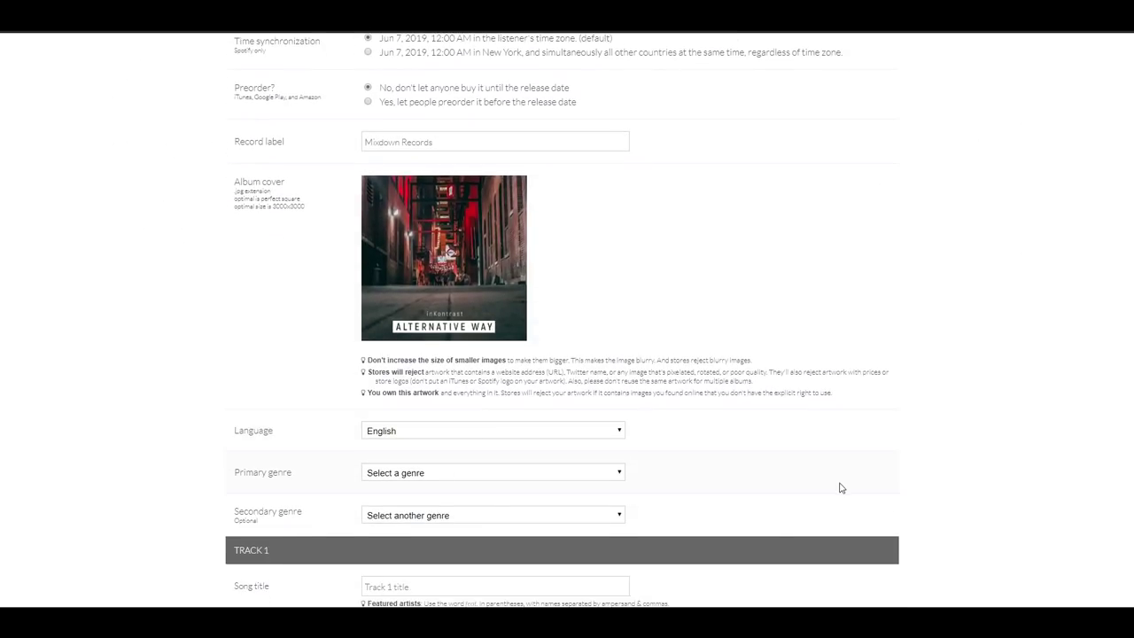
pyautogui.scroll(-2, 950, 432)
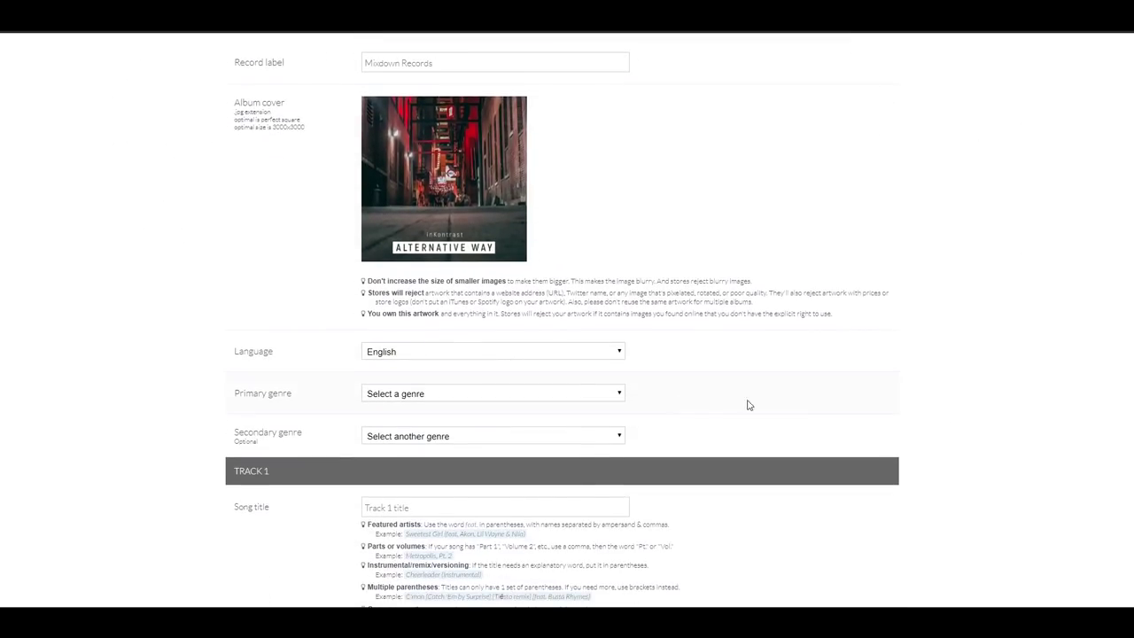
# Set the primary genre to Rock and title Track 1 'Alternative Way'.
pyautogui.click(566, 390)
pyautogui.scroll(-3, 574, 459)
pyautogui.scroll(-2, 574, 459)
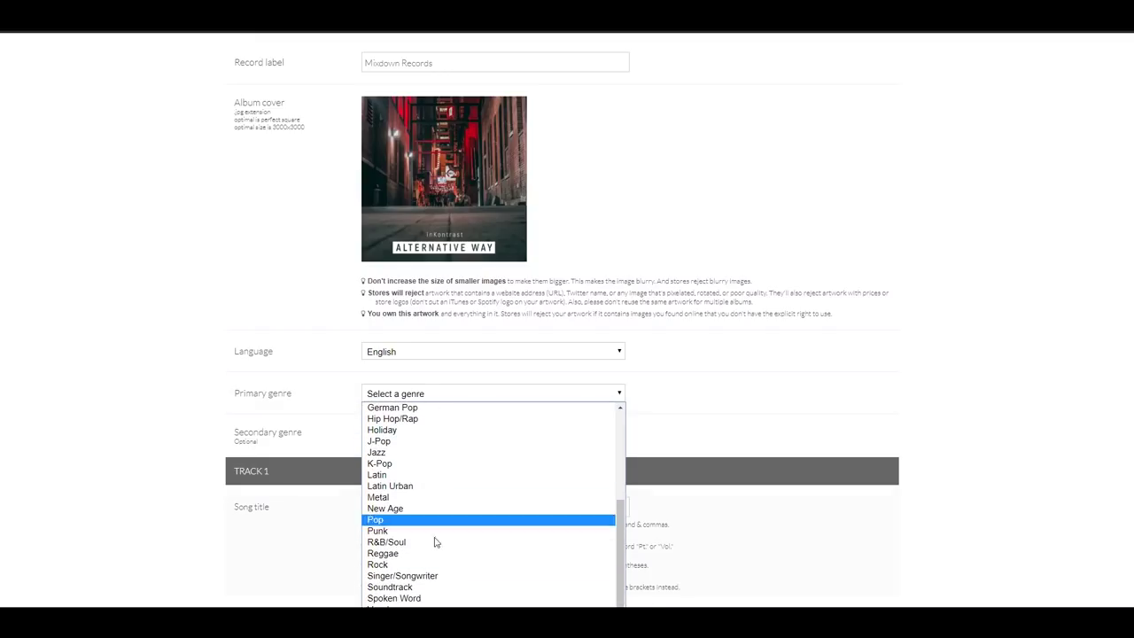
pyautogui.click(435, 565)
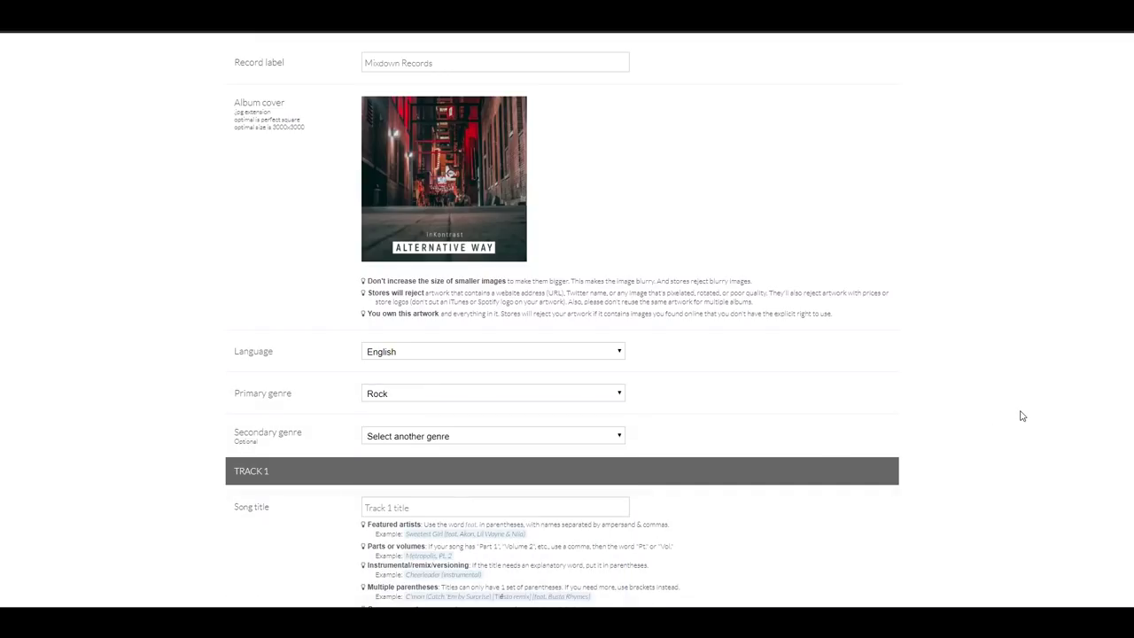
pyautogui.scroll(-1, 1021, 416)
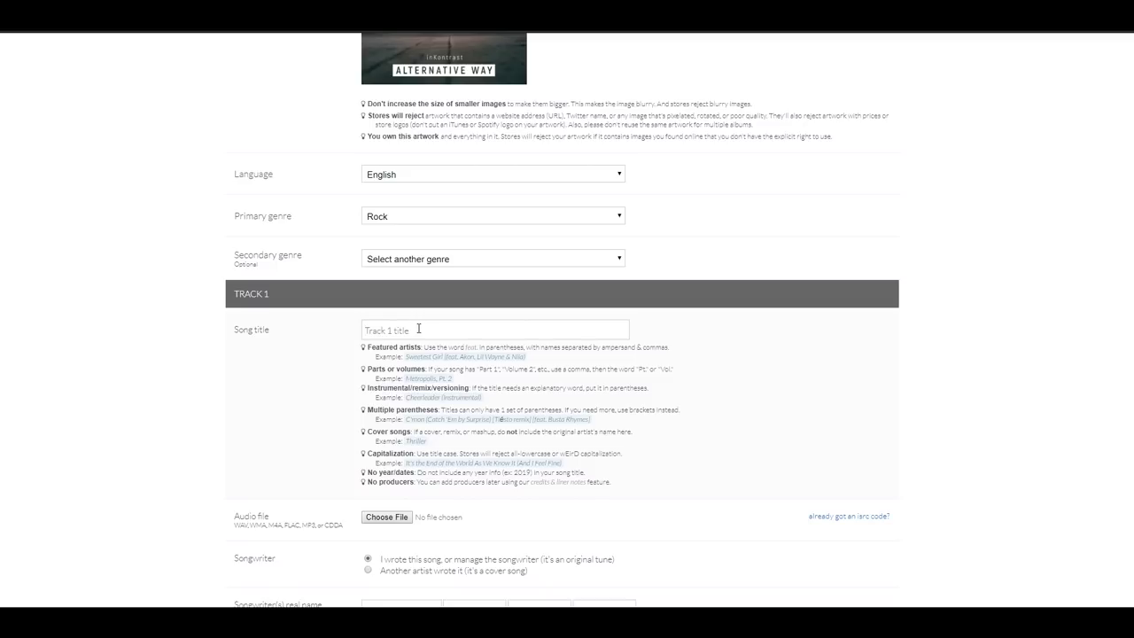
pyautogui.write('Alternative Way')
# Attach the inKontrast Alternative Way WAV file as Track 1's audio.
pyautogui.scroll(-2, 706, 440)
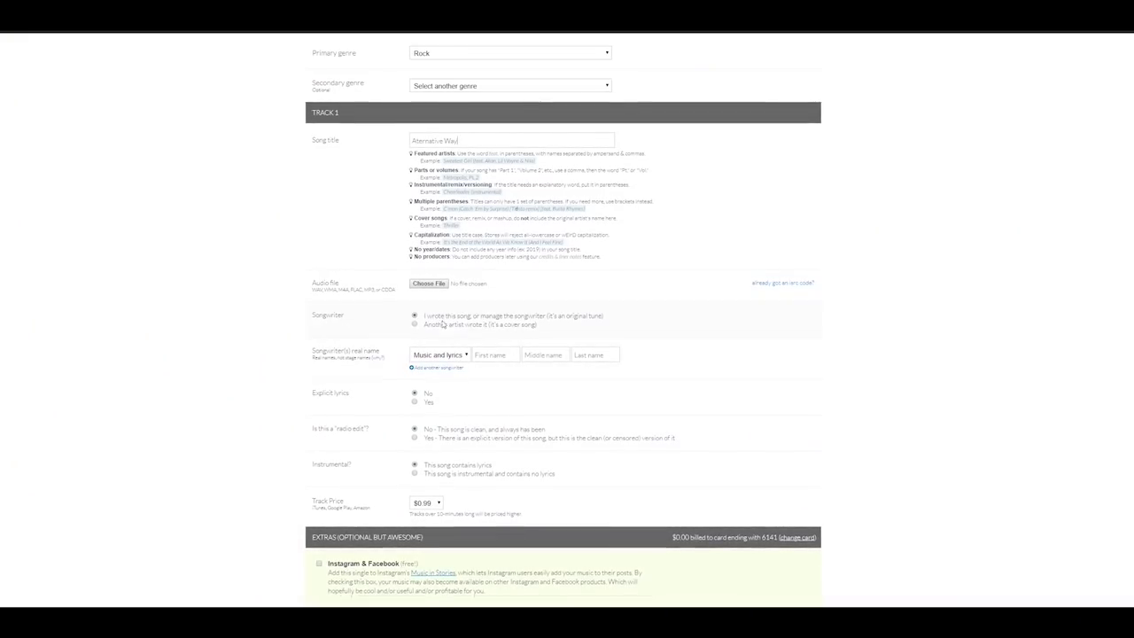
pyautogui.click(429, 283)
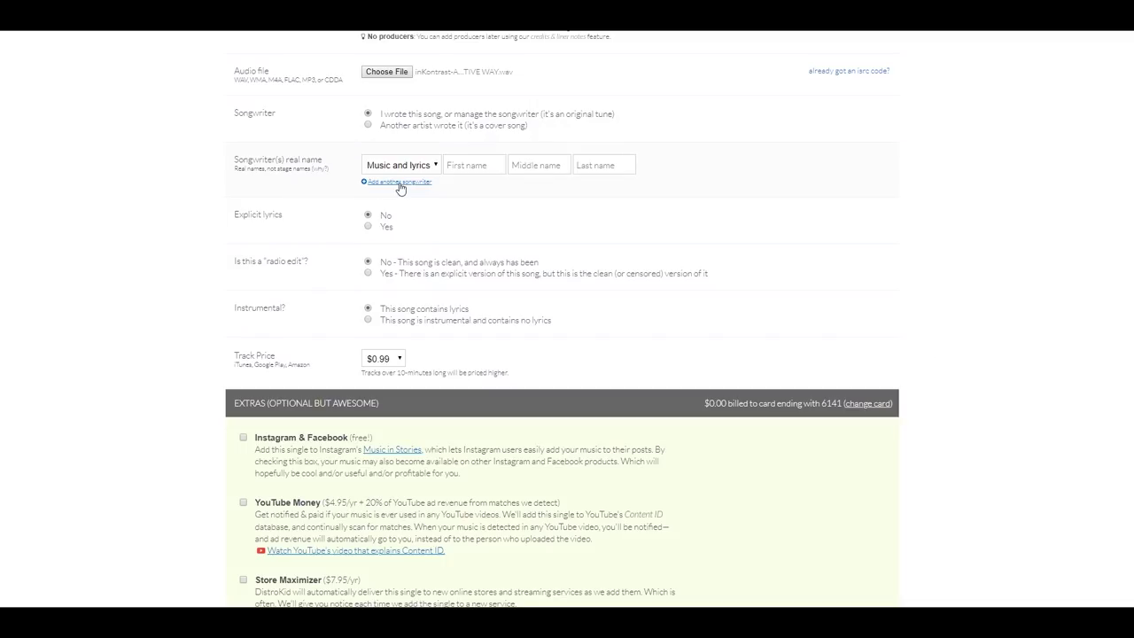
# Credit the first songwriter for Music, filling in the saved full name from autofill.
pyautogui.click(424, 167)
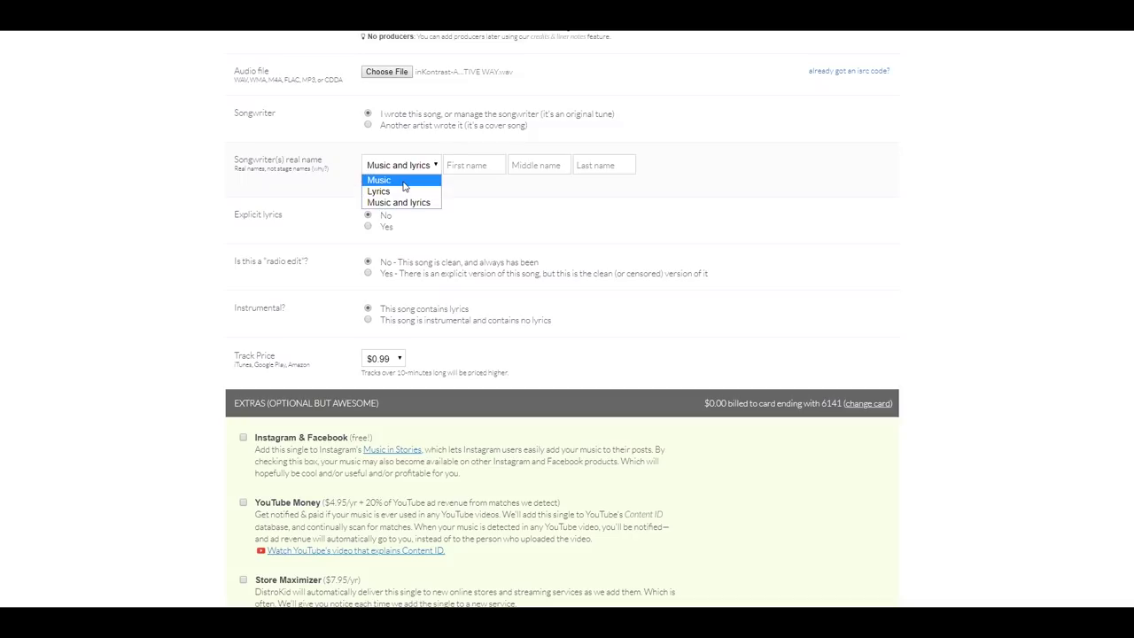
pyautogui.click(403, 181)
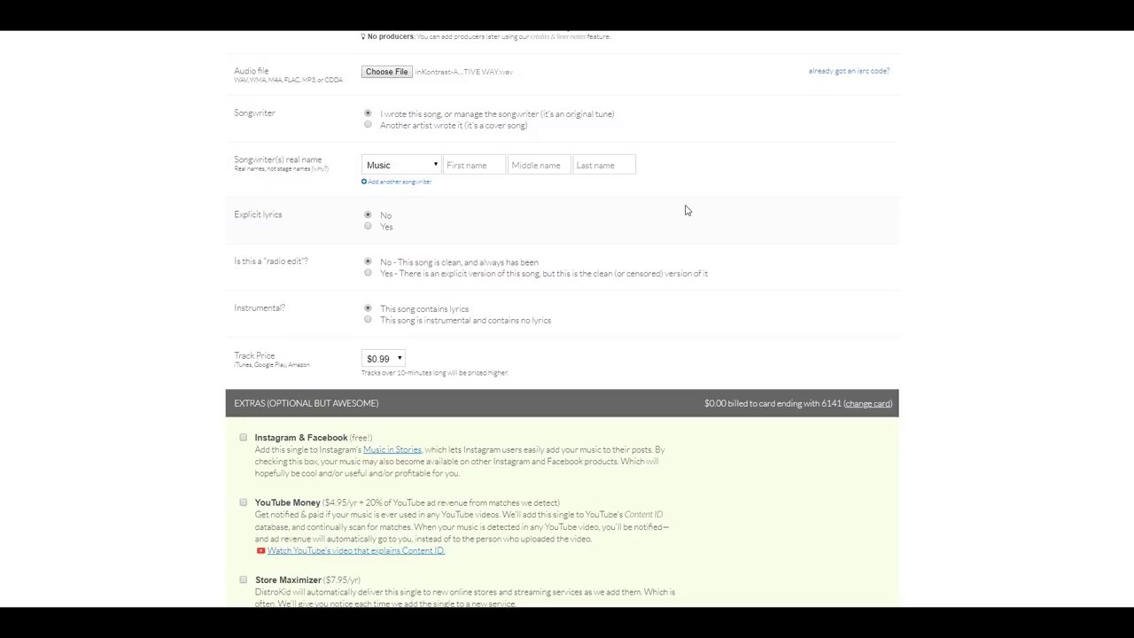
pyautogui.click(465, 164)
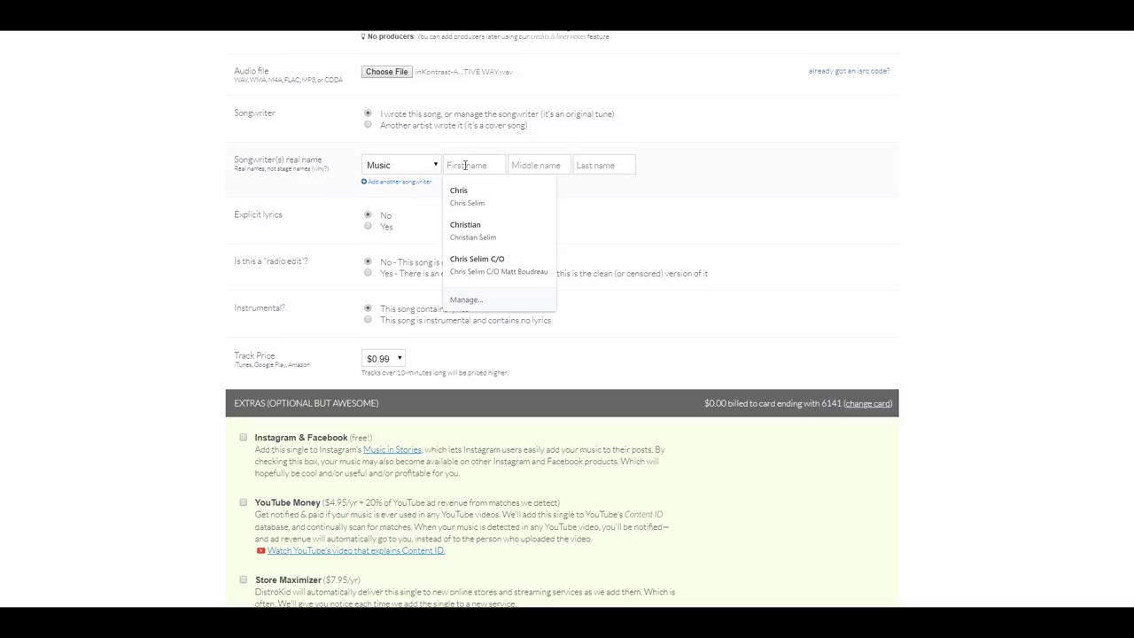
pyautogui.click(469, 190)
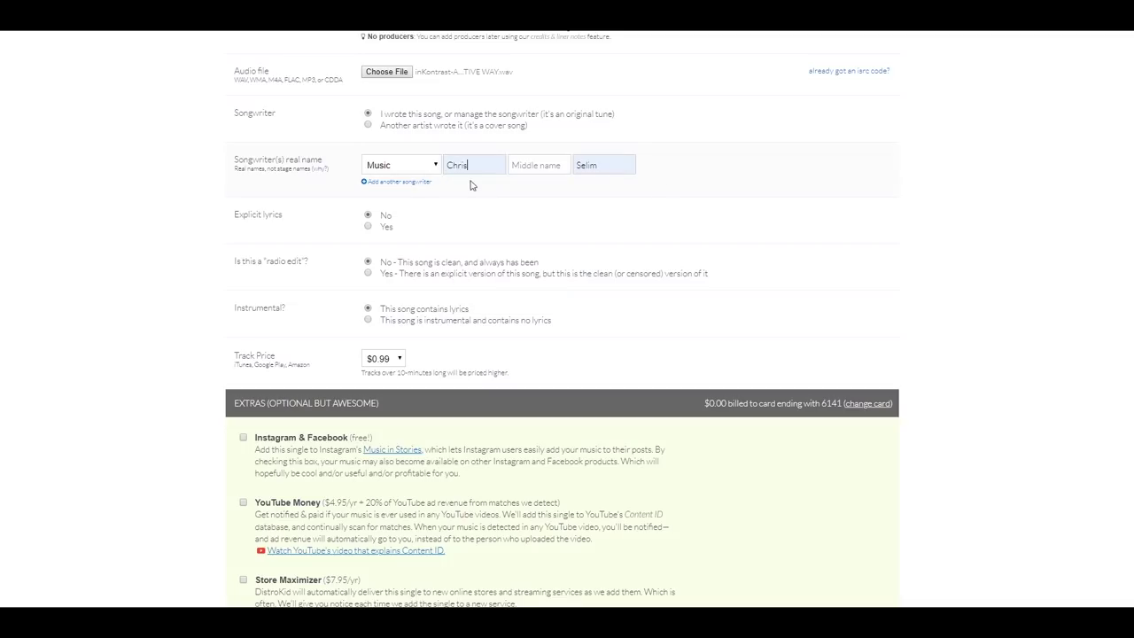
# Add a second songwriter credited for Music and enter the songwriter's full name.
pyautogui.click(420, 183)
pyautogui.click(414, 189)
pyautogui.click(403, 201)
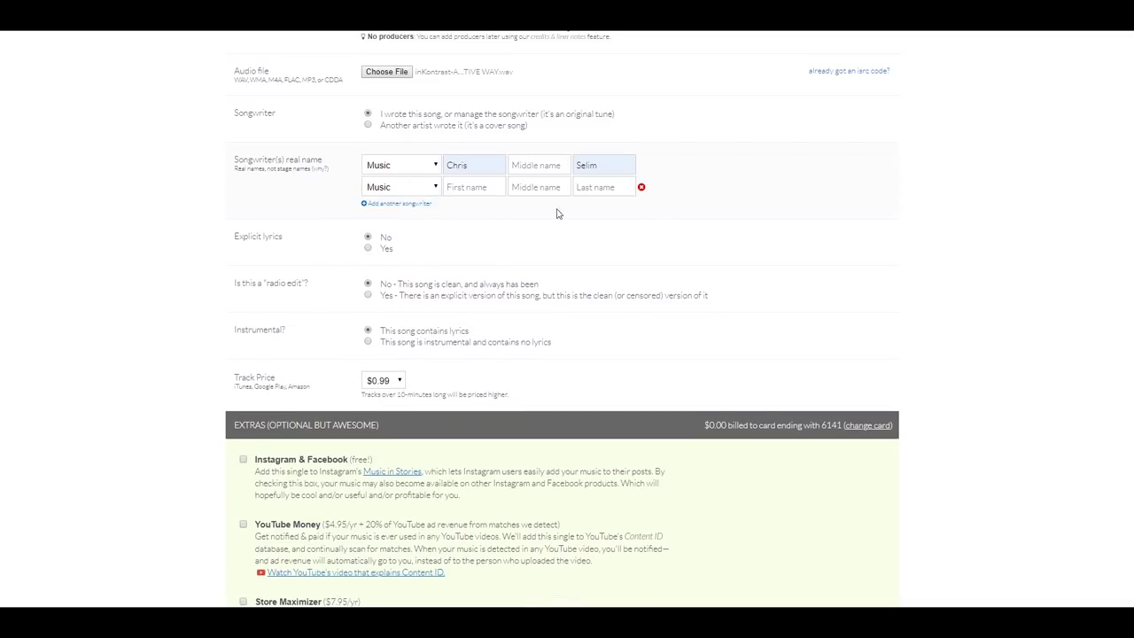
pyautogui.click(475, 189)
pyautogui.scroll(-1, 941, 201)
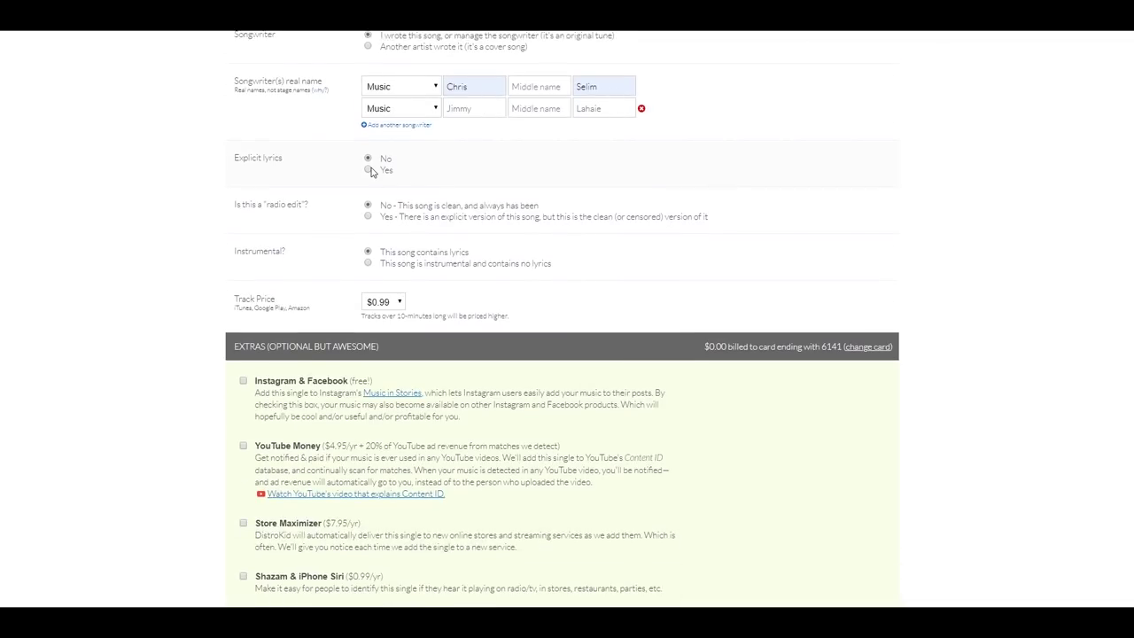
# Mark the song as instrumental with no lyrics.
pyautogui.scroll(-1, 1053, 220)
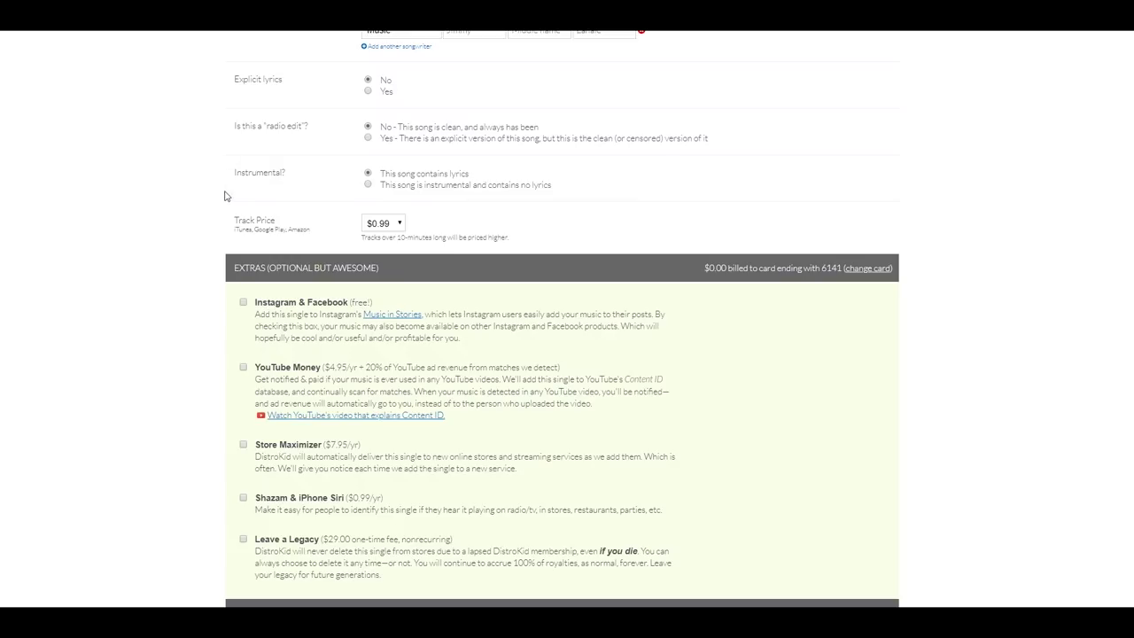
pyautogui.click(368, 184)
pyautogui.scroll(-1, 810, 151)
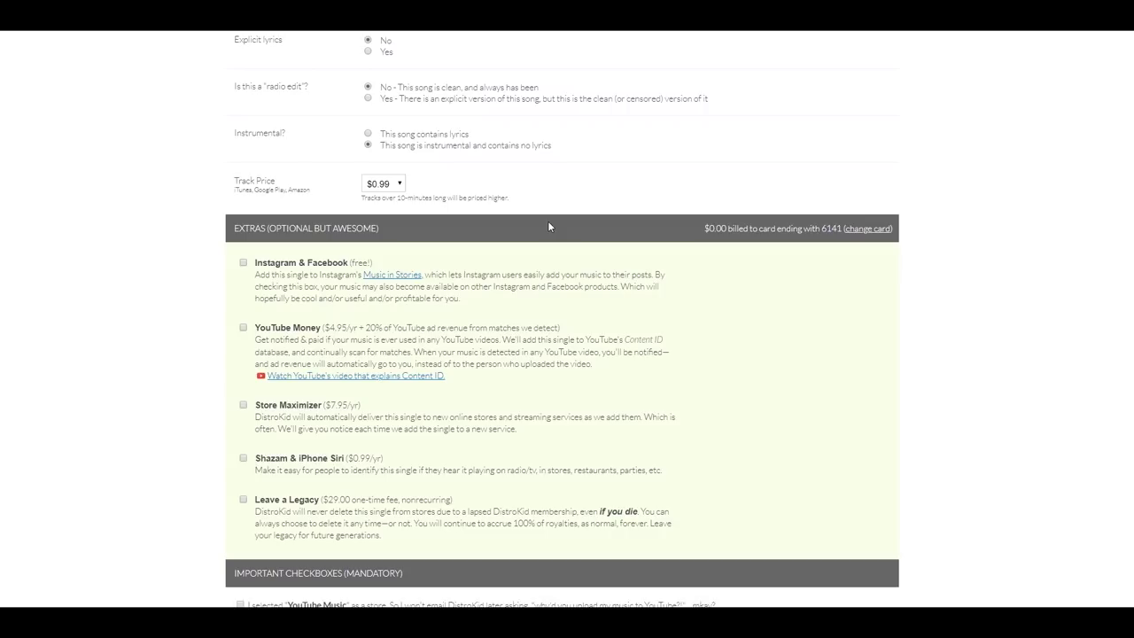
# Set the track price to $1.29.
pyautogui.click(393, 188)
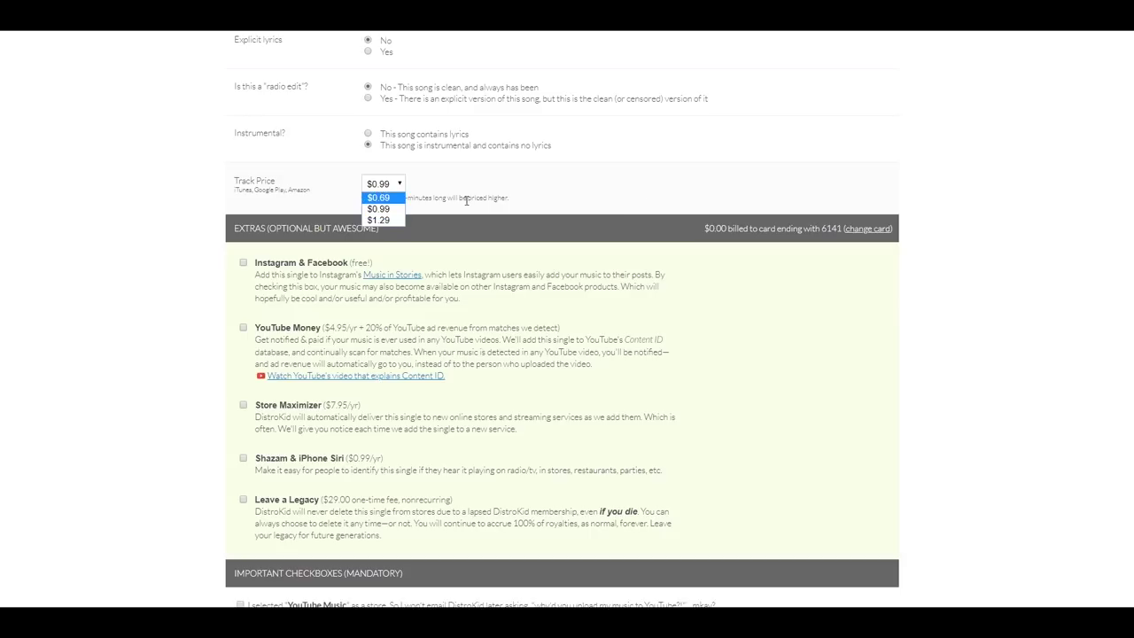
pyautogui.click(376, 220)
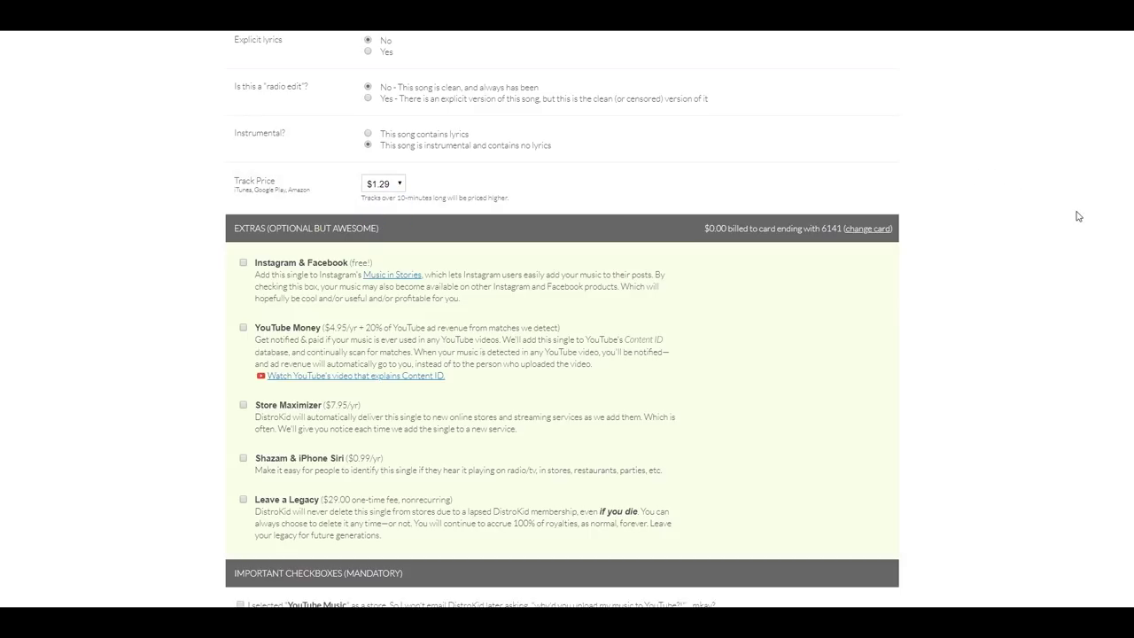
pyautogui.scroll(-2, 1082, 218)
pyautogui.scroll(-1, 1082, 218)
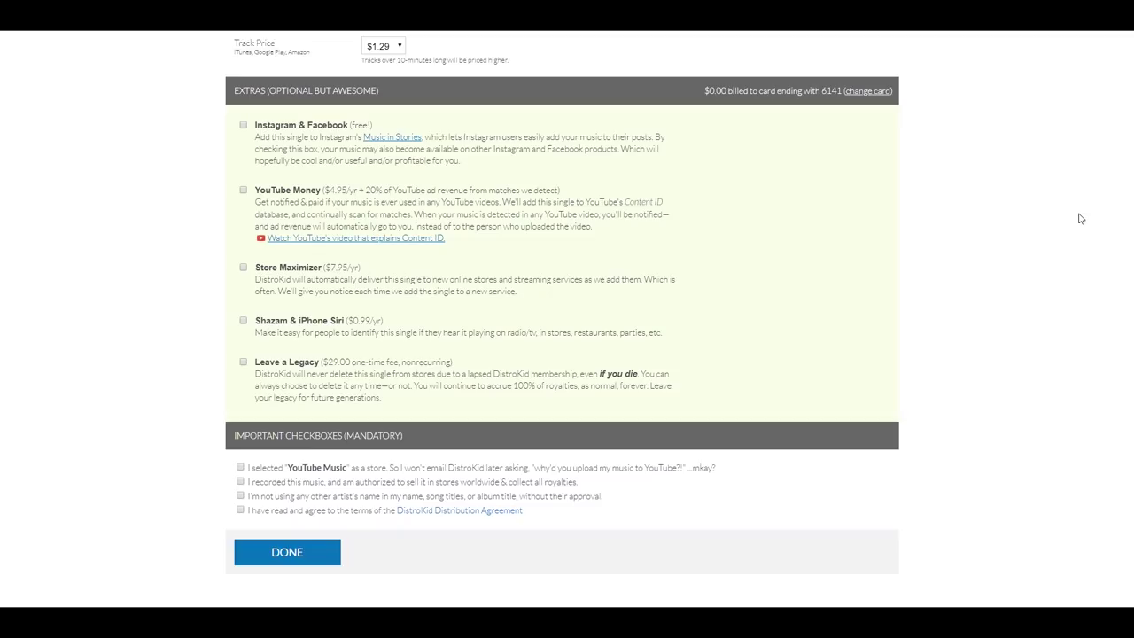
# Tick the free Instagram & Facebook extra for the single.
pyautogui.press('space')
pyautogui.scroll(1, 726, 345)
pyautogui.scroll(-1, 617, 430)
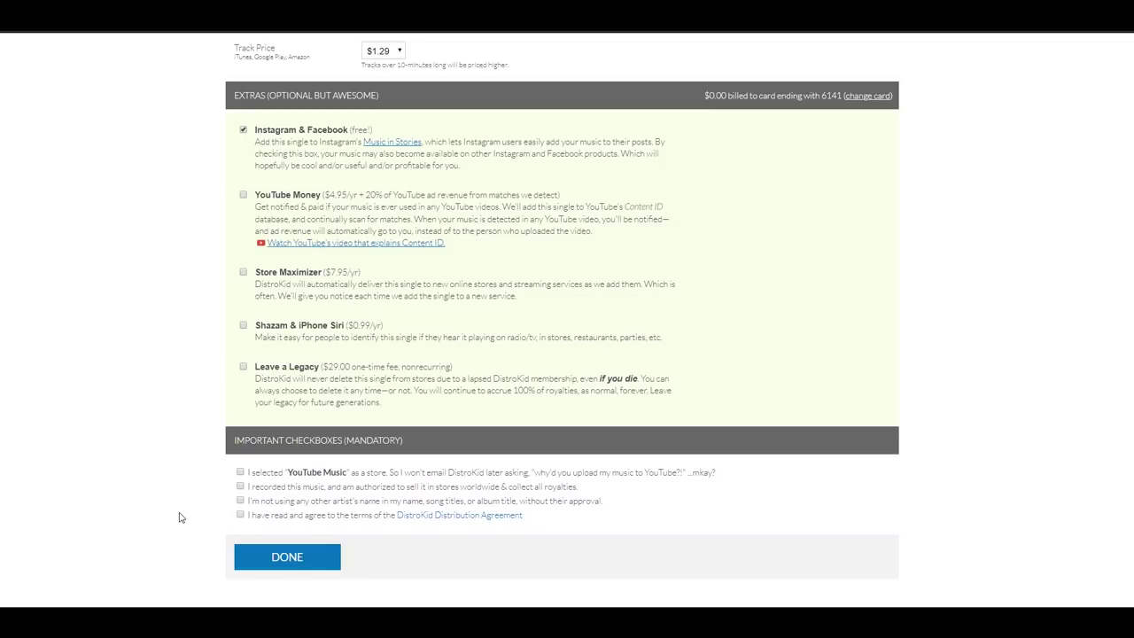
# Tick the YouTube Music, sale authorization and no-other-artist-name mandatory checkboxes.
pyautogui.click(241, 473)
pyautogui.click(240, 486)
pyautogui.click(240, 500)
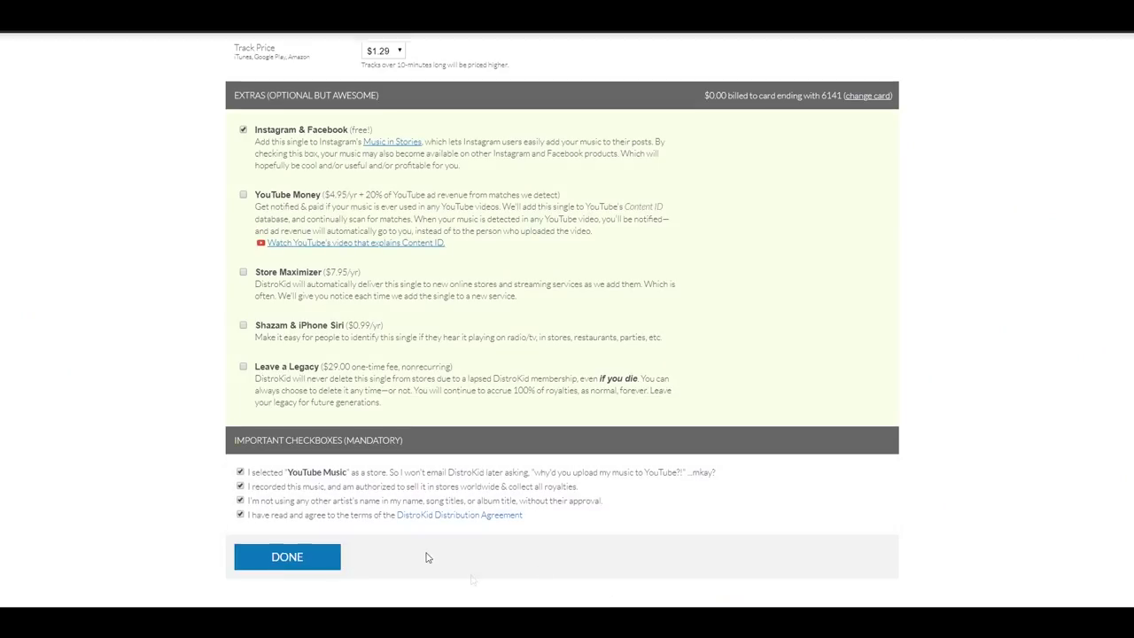
# Submit the completed single with DONE so the artwork and track start uploading.
pyautogui.click(289, 558)
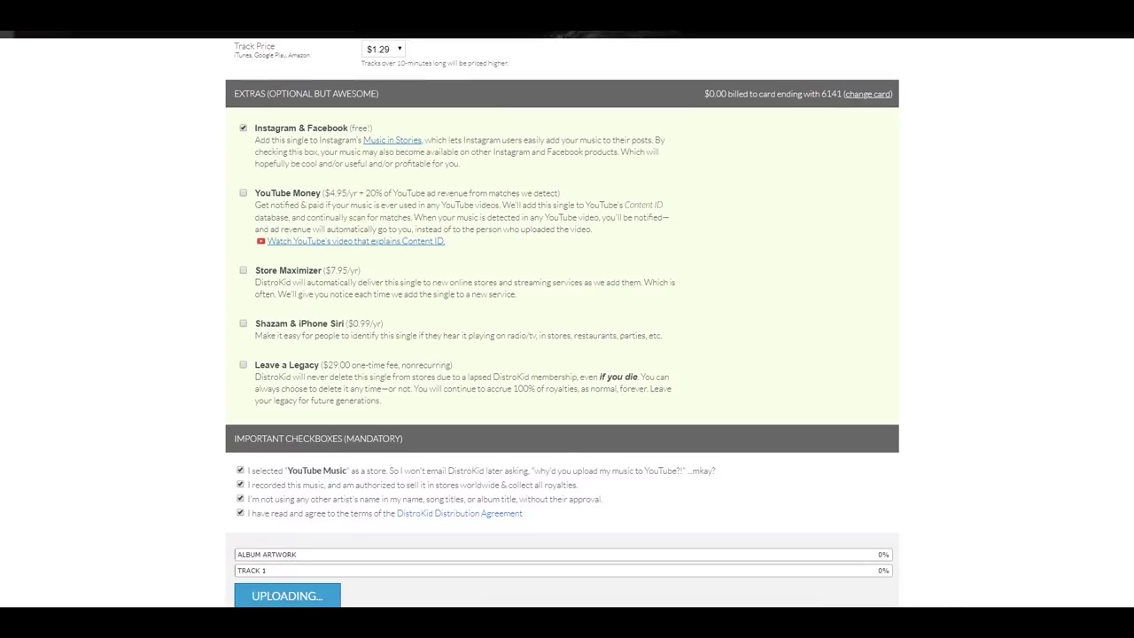